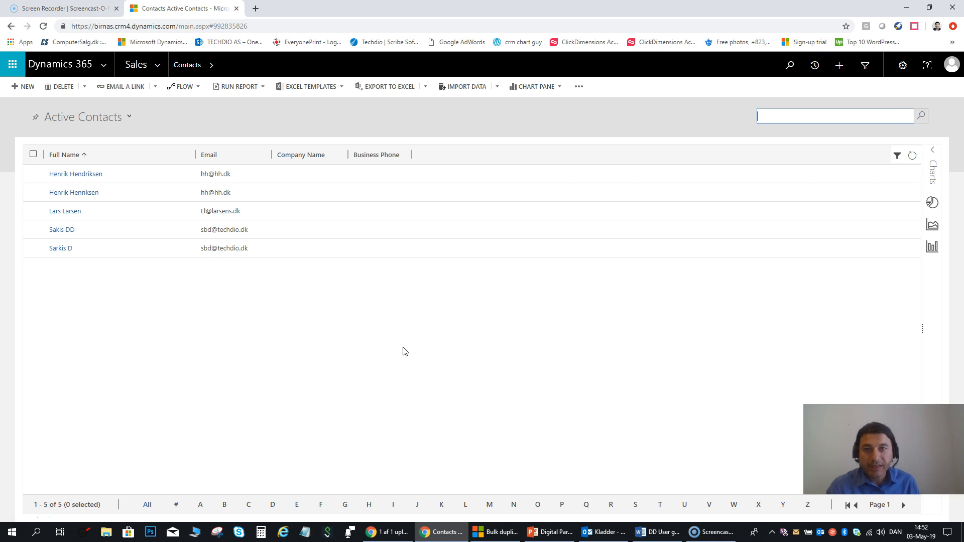
pyautogui.click(404, 350)
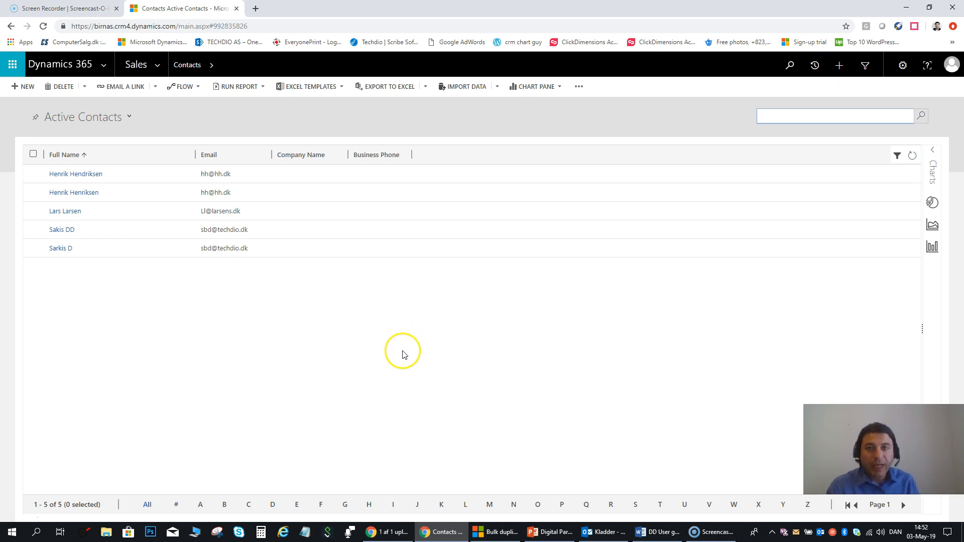
pyautogui.click(379, 345)
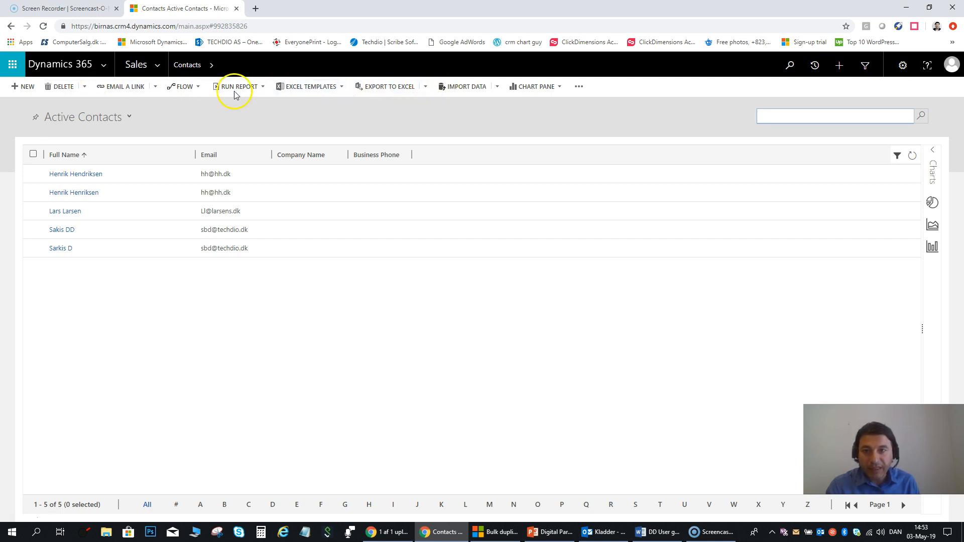
# Open the "Contacts exact email" rule from DD Rules in the Settings area
pyautogui.click(157, 67)
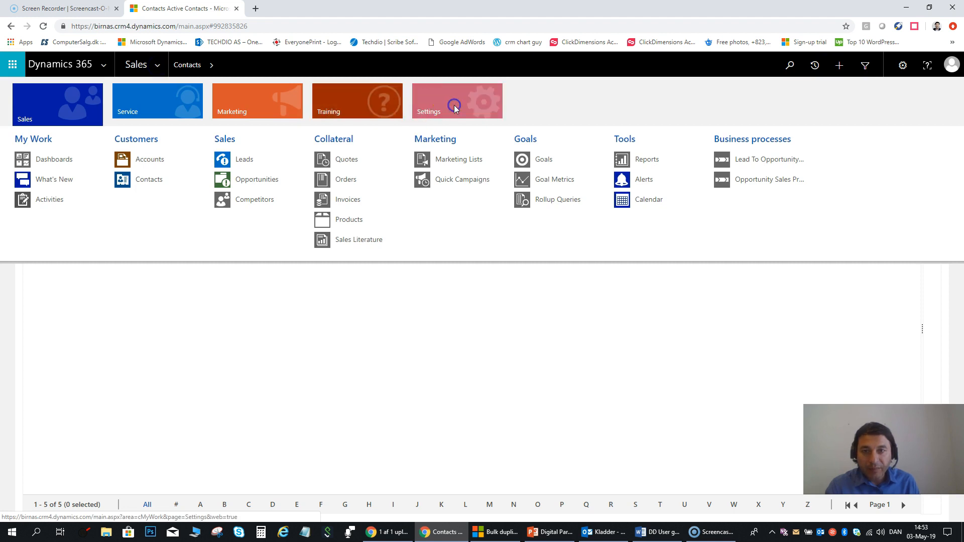
pyautogui.click(454, 107)
pyautogui.click(554, 158)
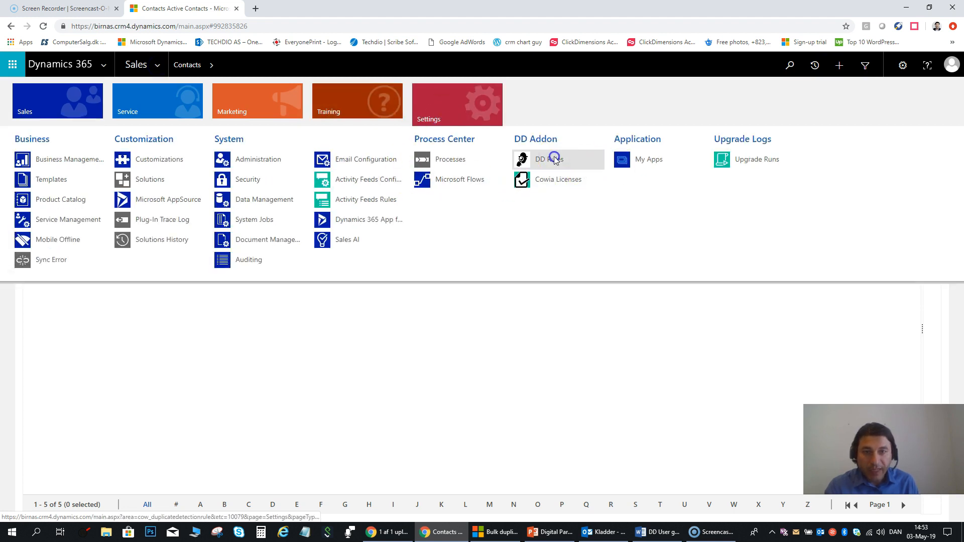
pyautogui.click(68, 177)
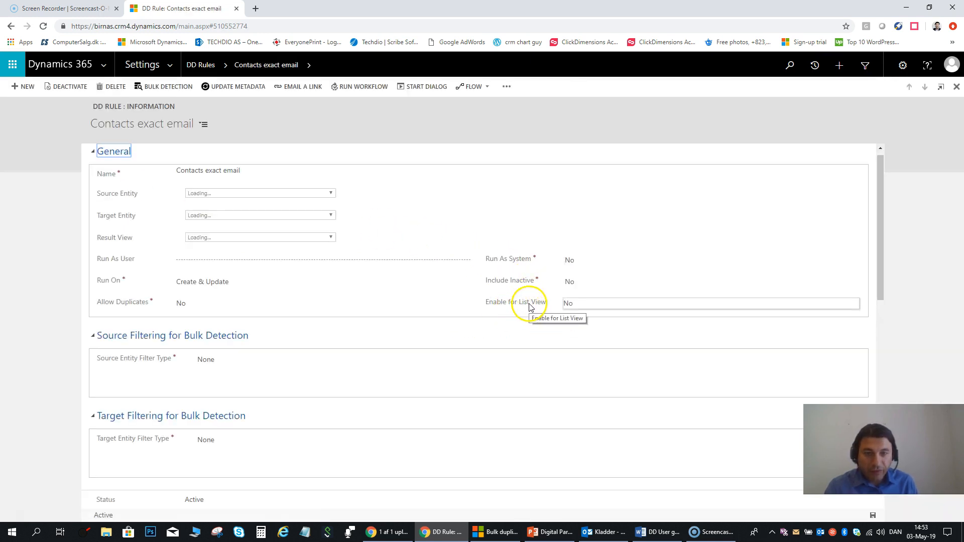
# Set Enable for List View to Yes on the "Contacts exact email" rule and save it
pyautogui.click(578, 306)
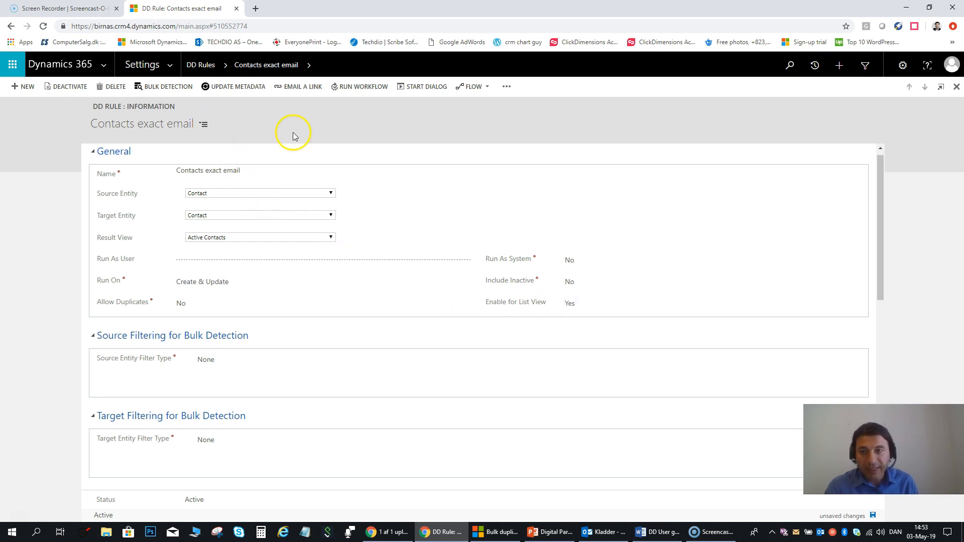
pyautogui.click(159, 89)
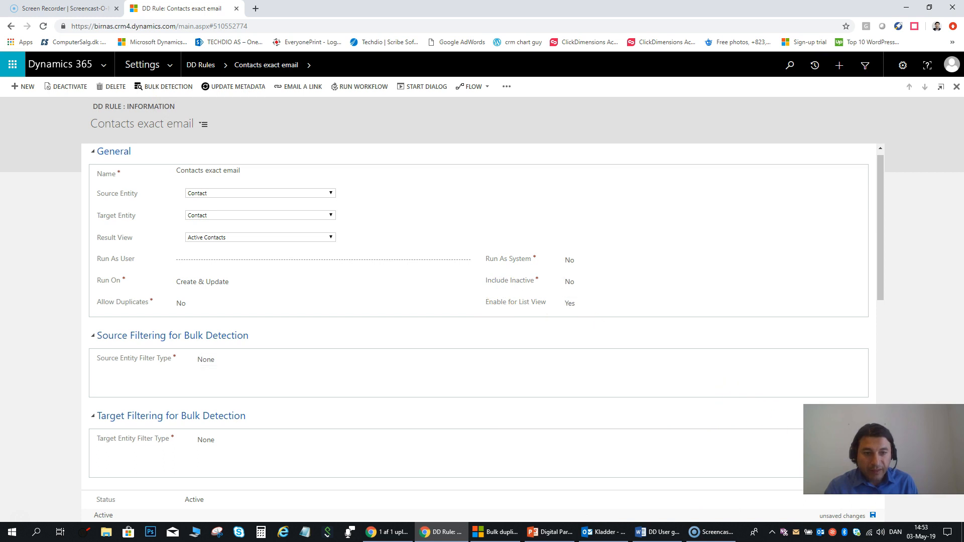
pyautogui.click(872, 516)
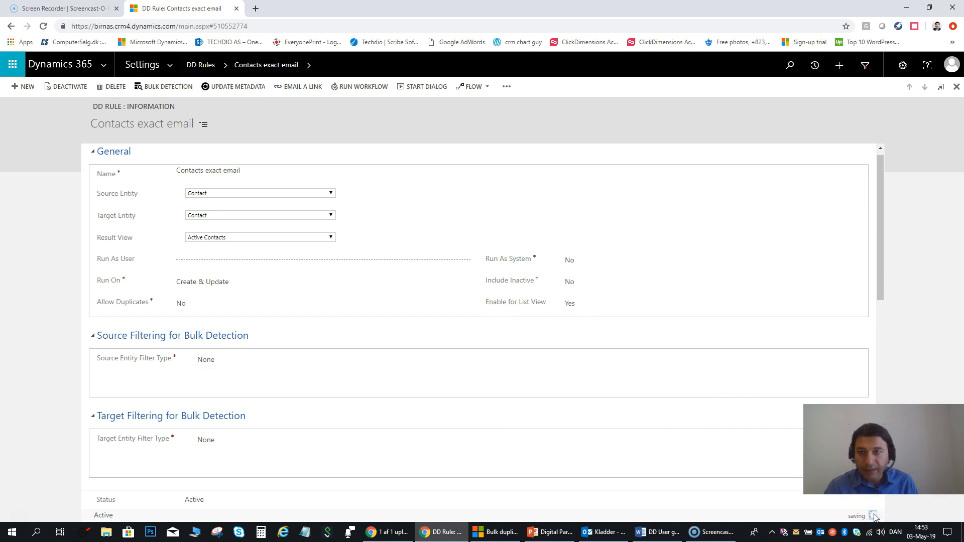
# Go to the Contacts list in the Sales area and show its Duplicate Detection options
pyautogui.click(170, 65)
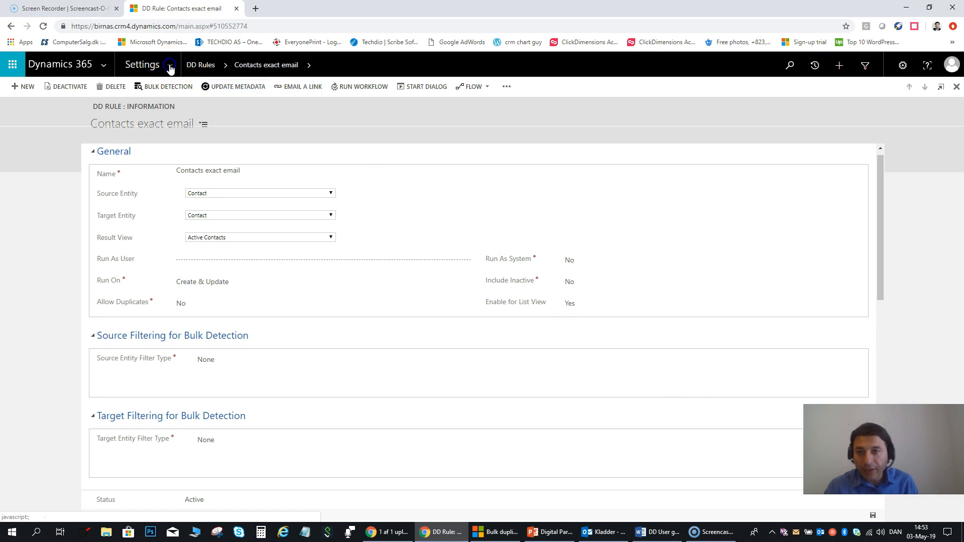
pyautogui.click(75, 118)
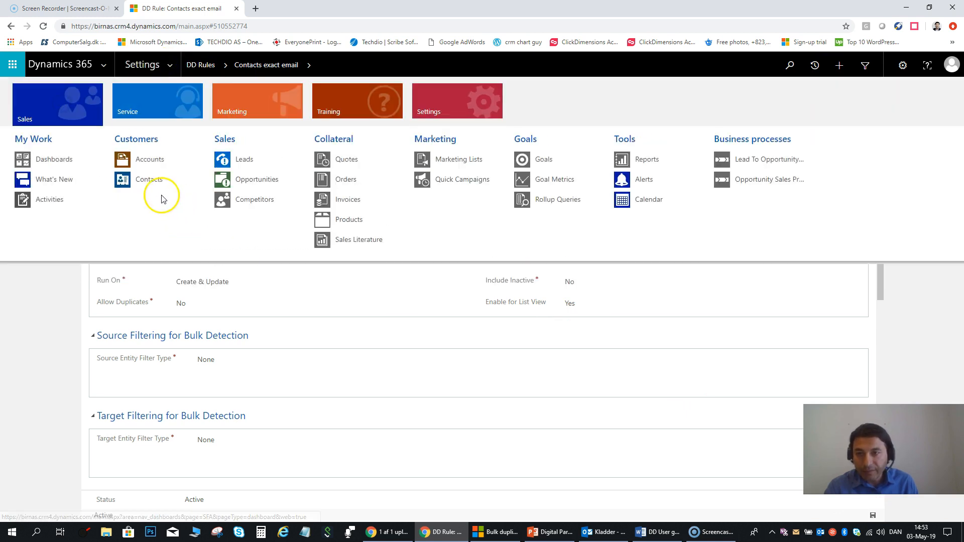
pyautogui.click(148, 184)
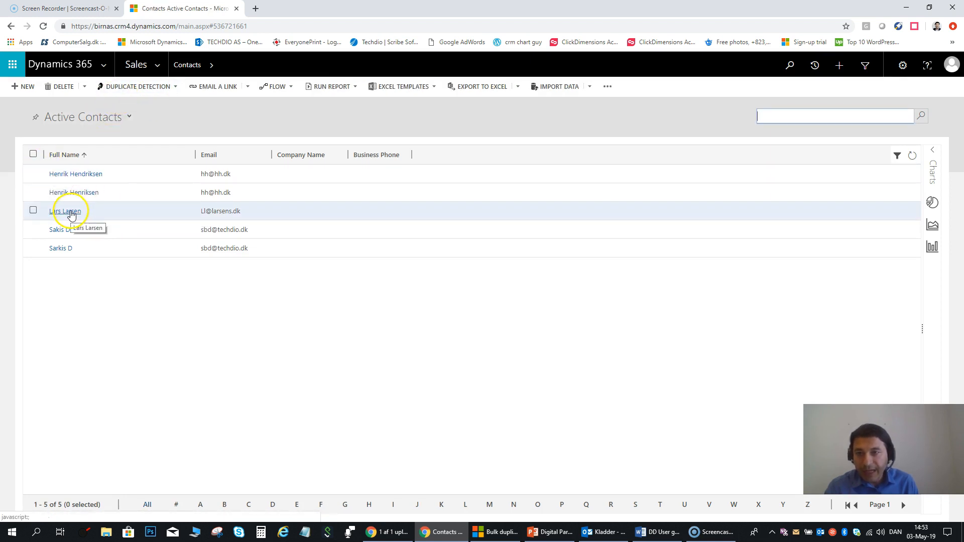
pyautogui.click(176, 88)
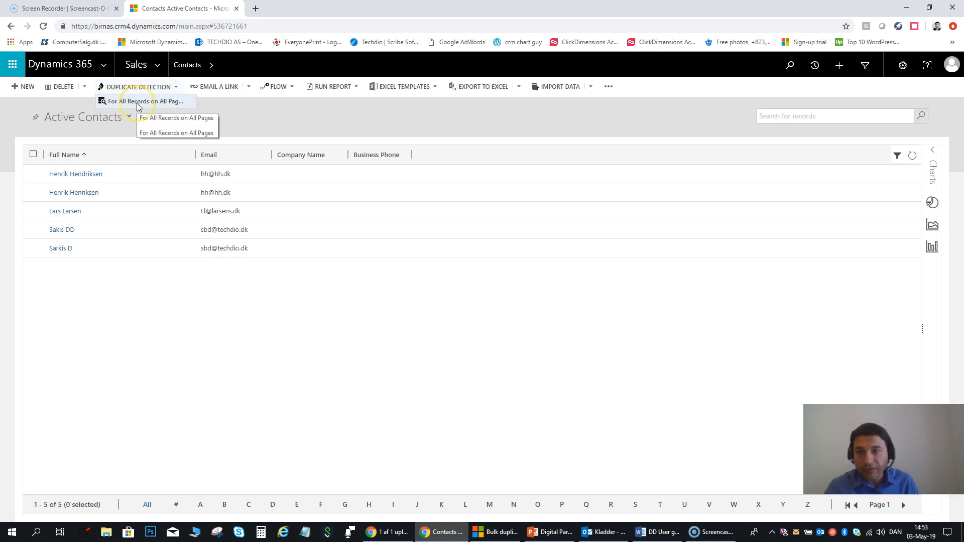
# Select all the active contacts and start Duplicate Detection for the selected records
pyautogui.click(33, 156)
pyautogui.click(33, 155)
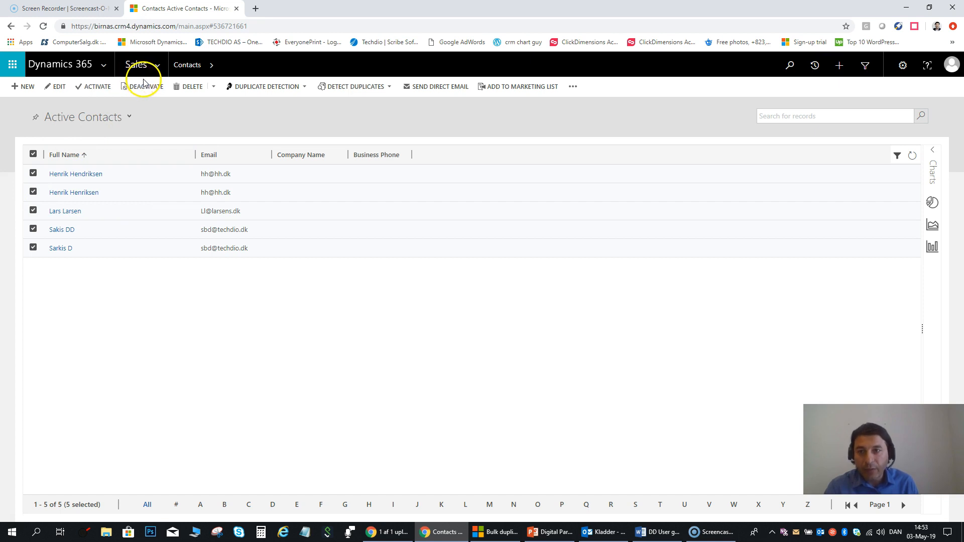
pyautogui.click(304, 86)
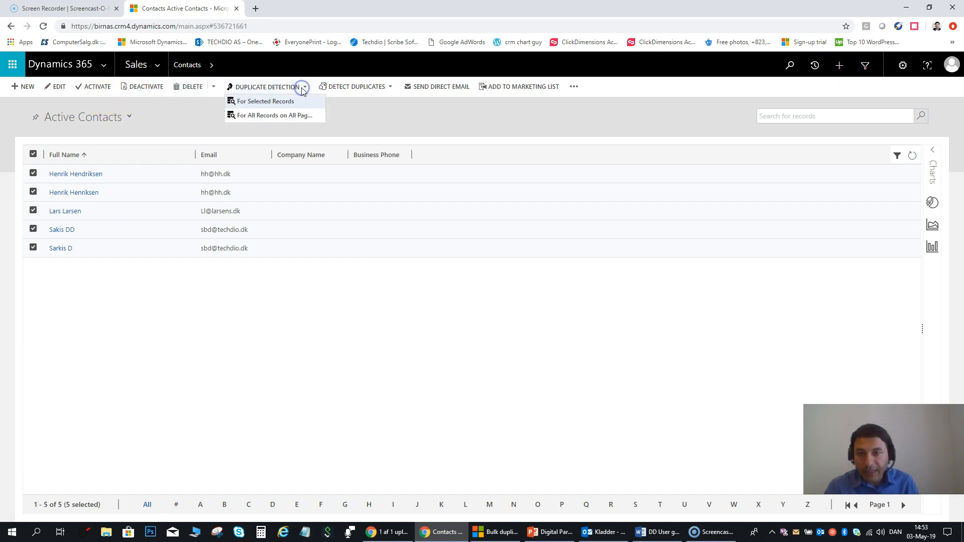
pyautogui.click(263, 101)
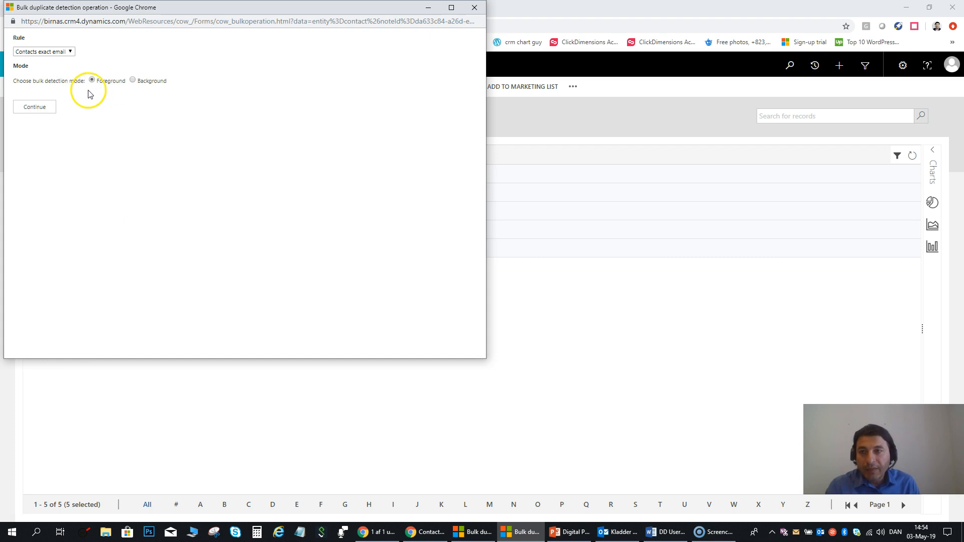
# Run the bulk duplicate detection with the "Contacts exact email" rule in Foreground mode
pyautogui.click(70, 52)
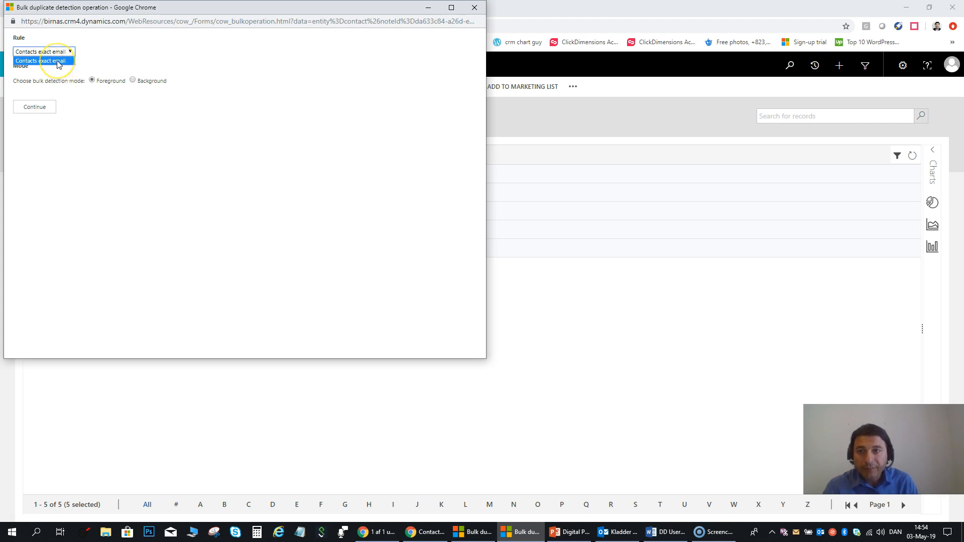
pyautogui.click(52, 61)
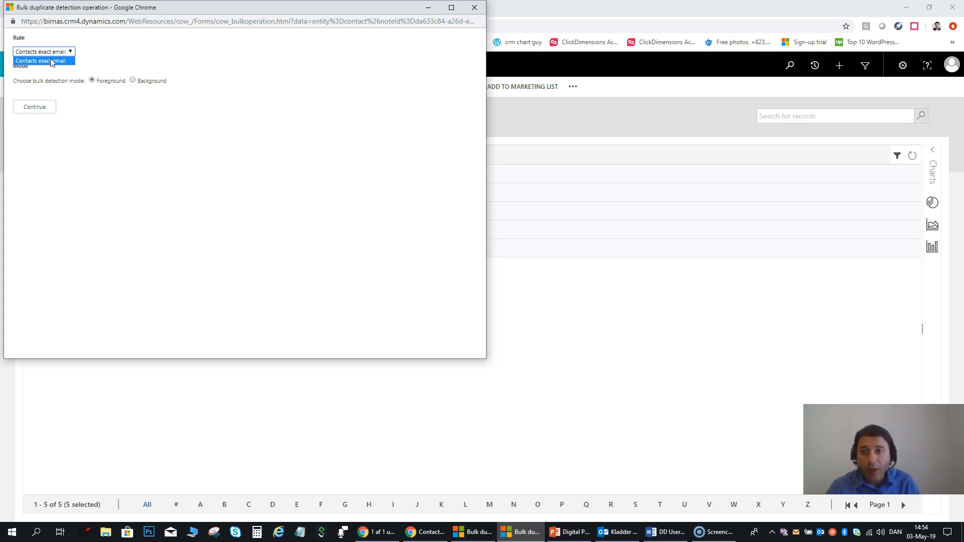
pyautogui.click(107, 65)
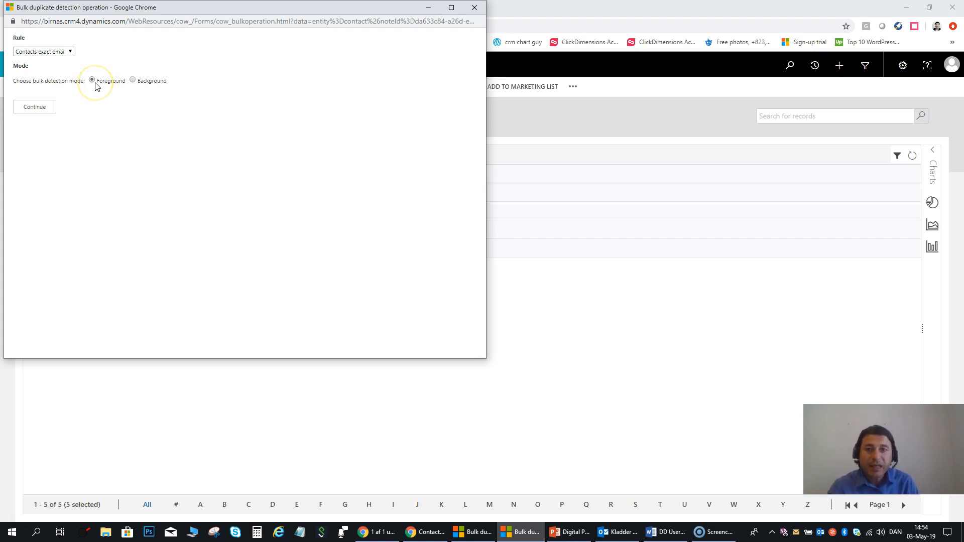
pyautogui.click(133, 81)
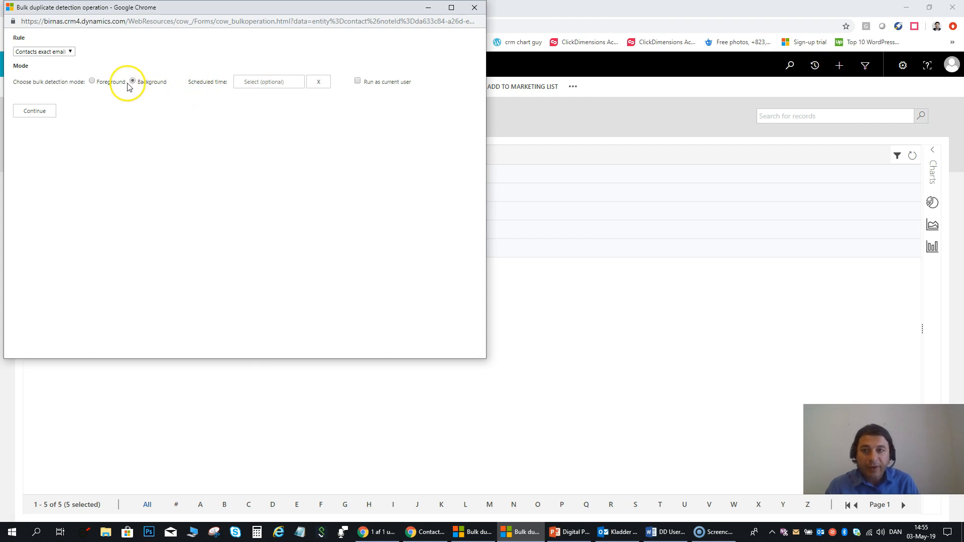
pyautogui.click(93, 83)
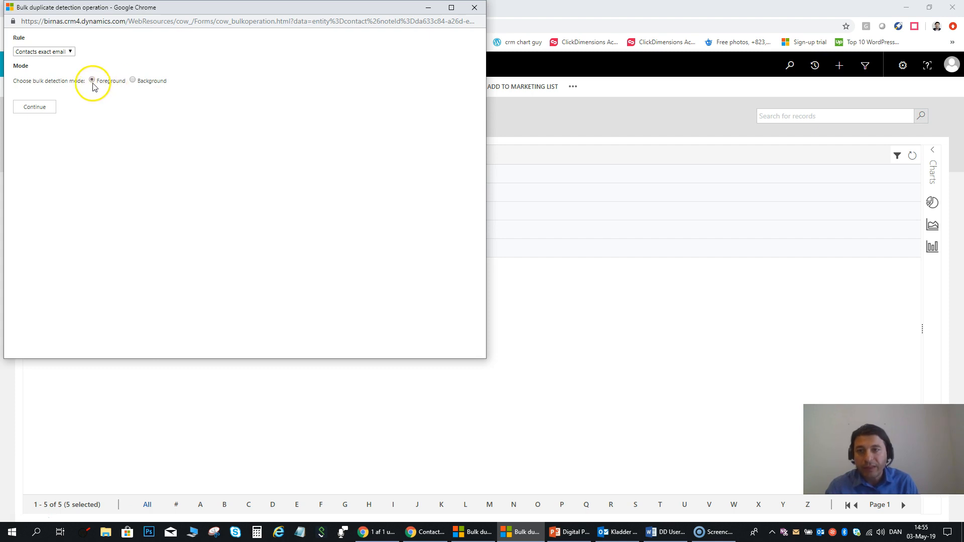
pyautogui.click(46, 110)
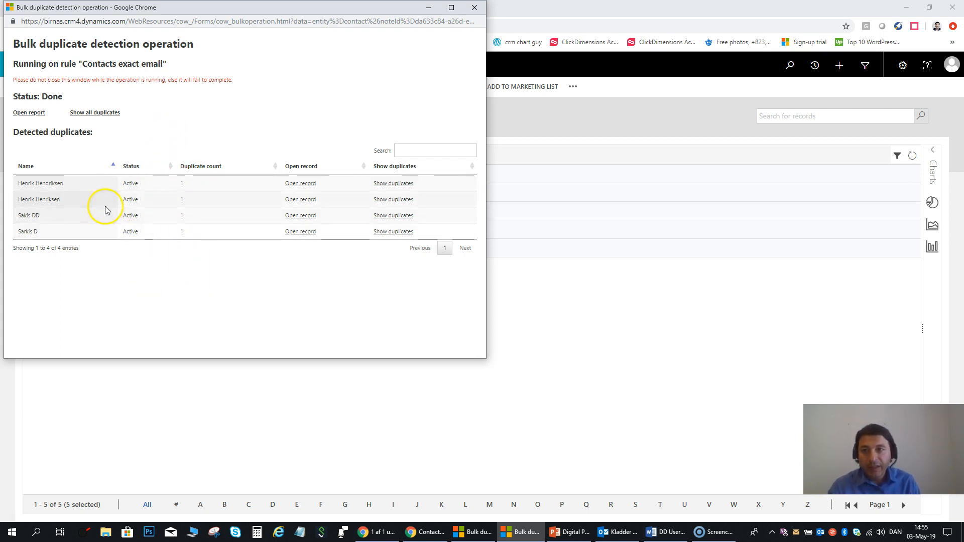
# Open the bulk duplicate detection report, look at its available export formats, and close the report
pyautogui.click(33, 117)
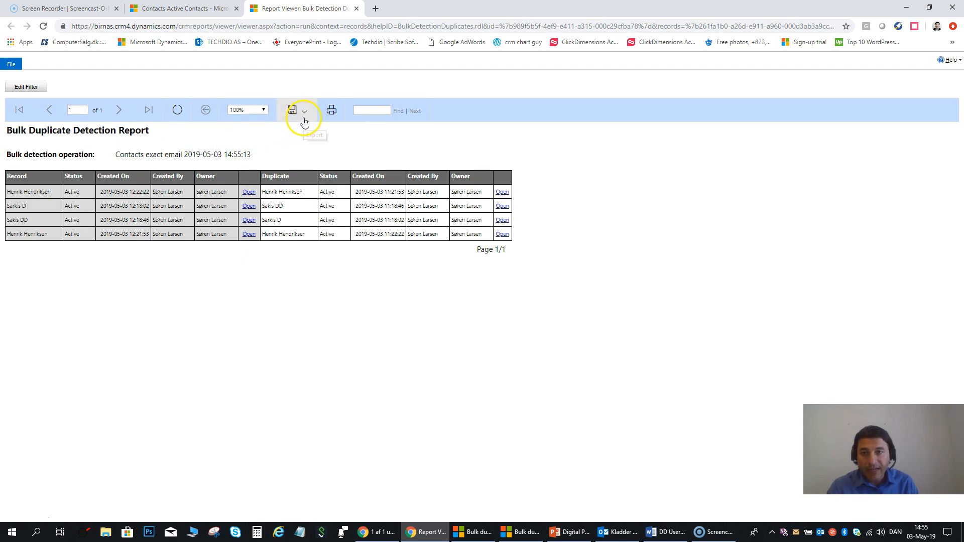
pyautogui.click(303, 121)
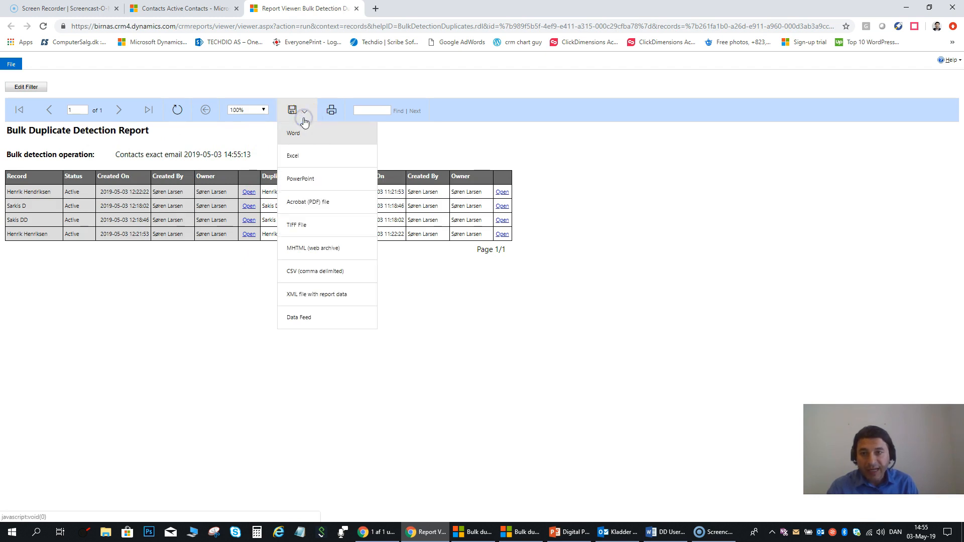
pyautogui.click(560, 192)
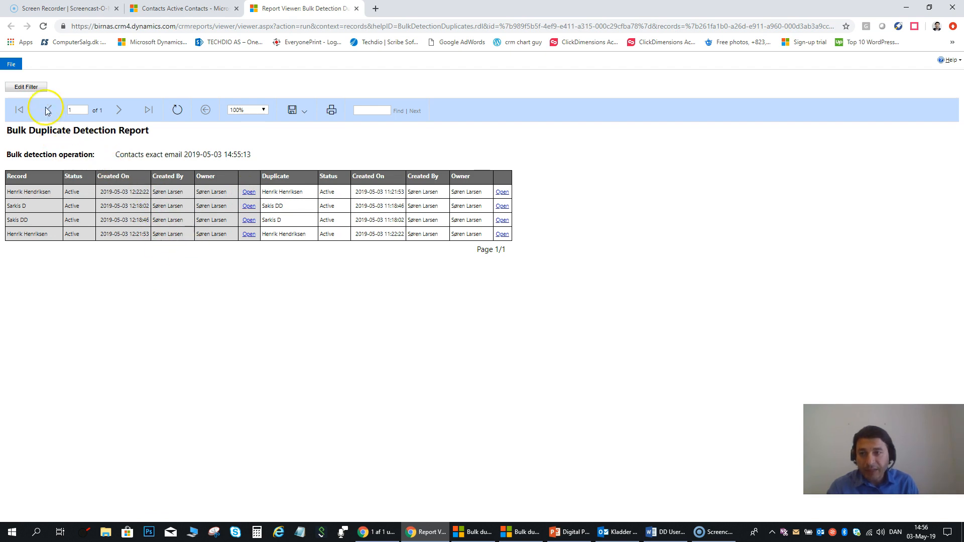
pyautogui.click(359, 9)
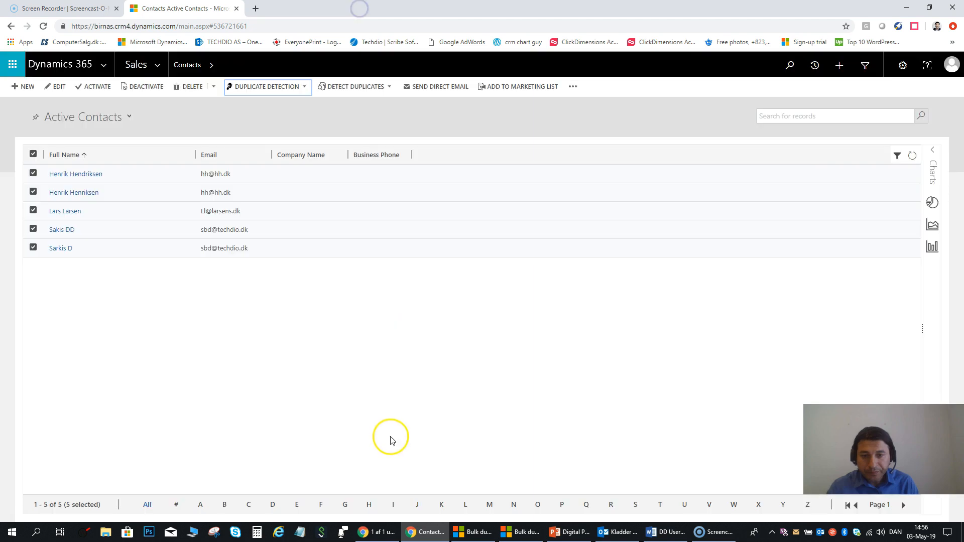
# Return to the bulk duplicate detection results window and open the view of all duplicates
pyautogui.click(508, 533)
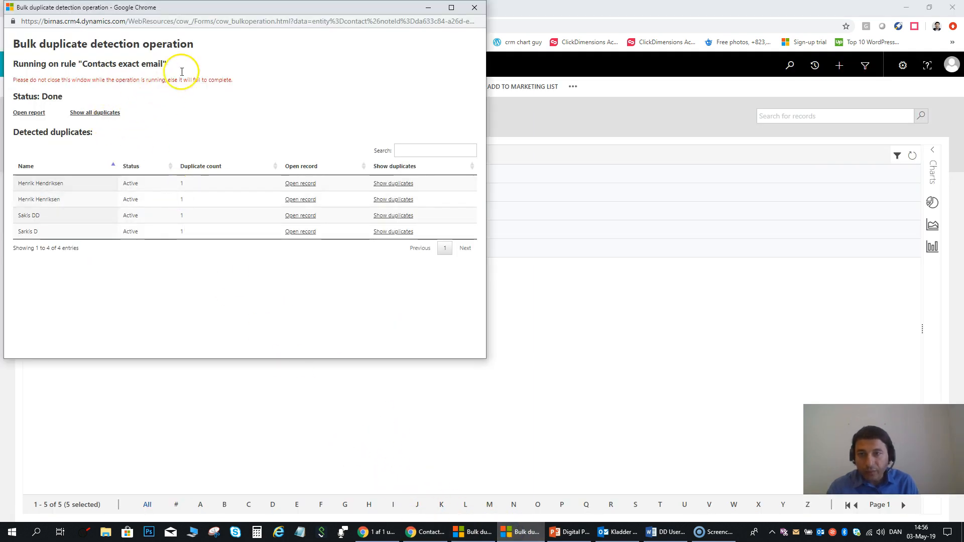
pyautogui.moveTo(262, 9); pyautogui.dragTo(272, 18)
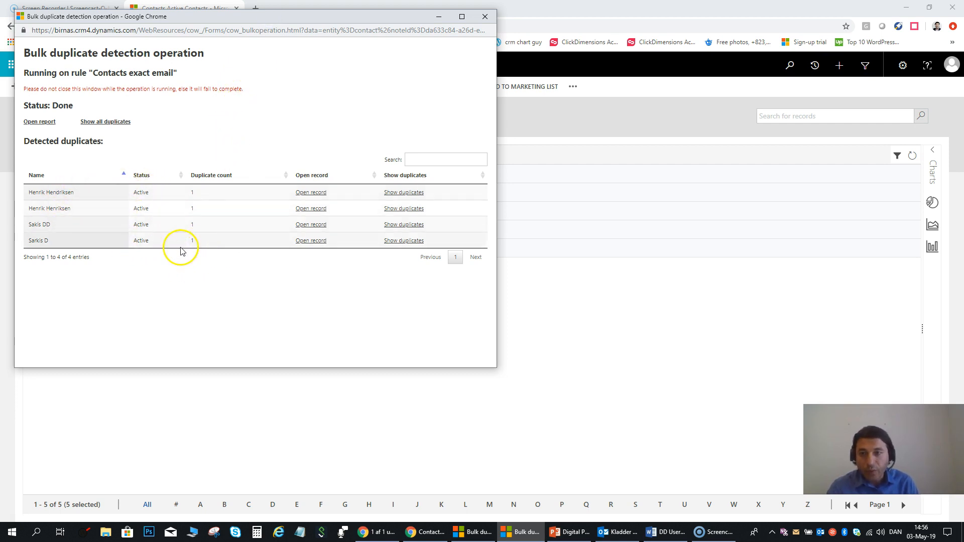
pyautogui.click(113, 123)
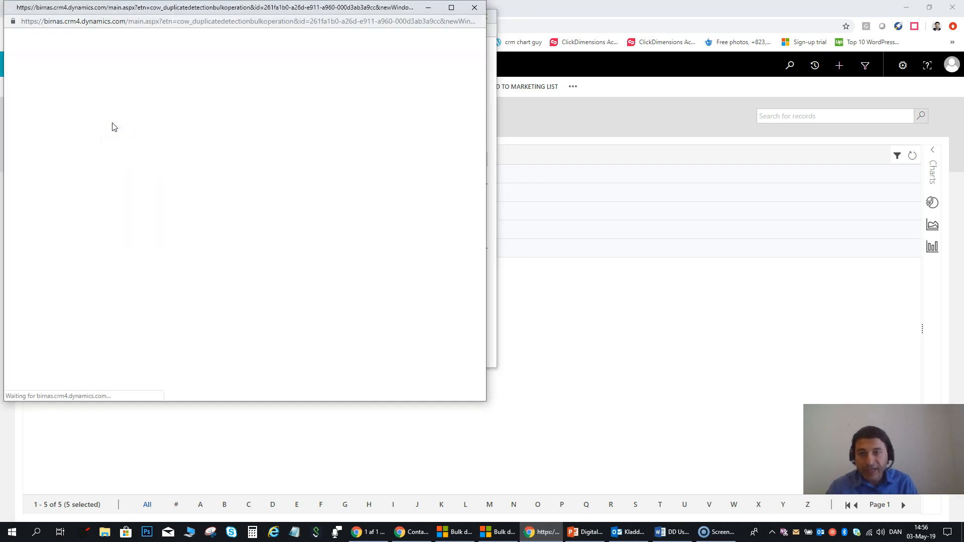